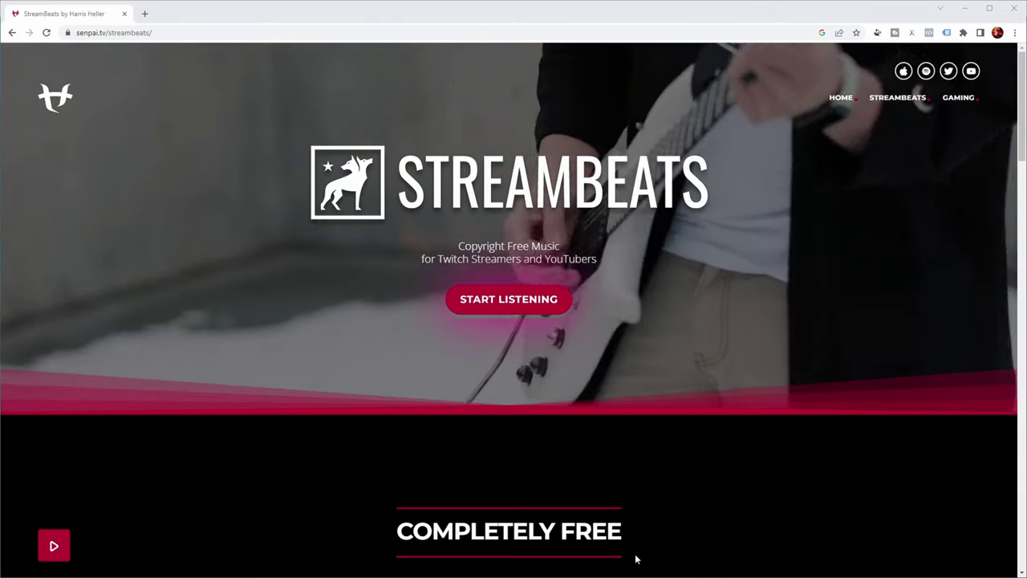
Scroll down the StreamBeats page through the grid of free genre albums.
left_click_drag(1024, 115, 1025, 207)
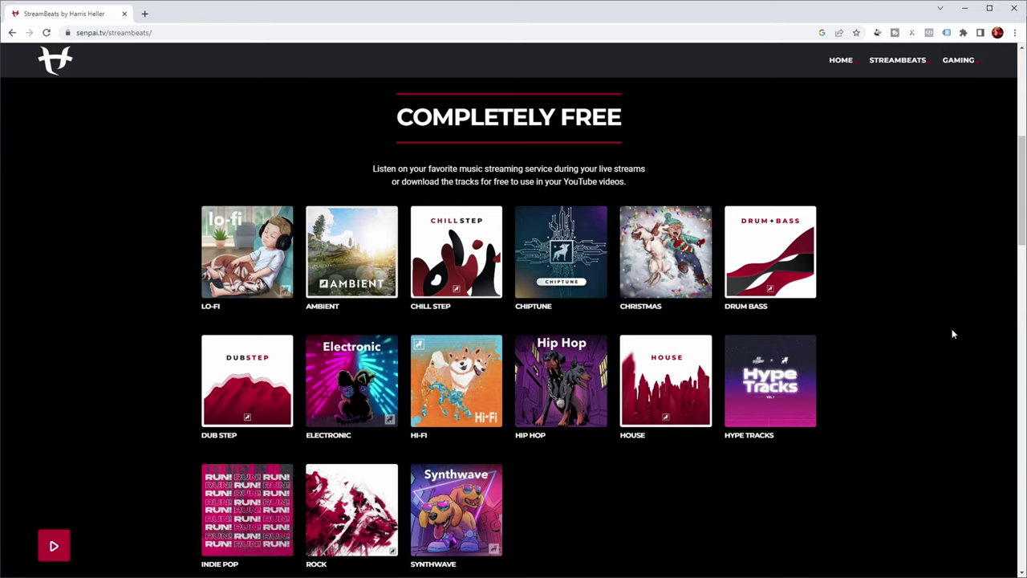
left_click_drag(1023, 188, 1020, 321)
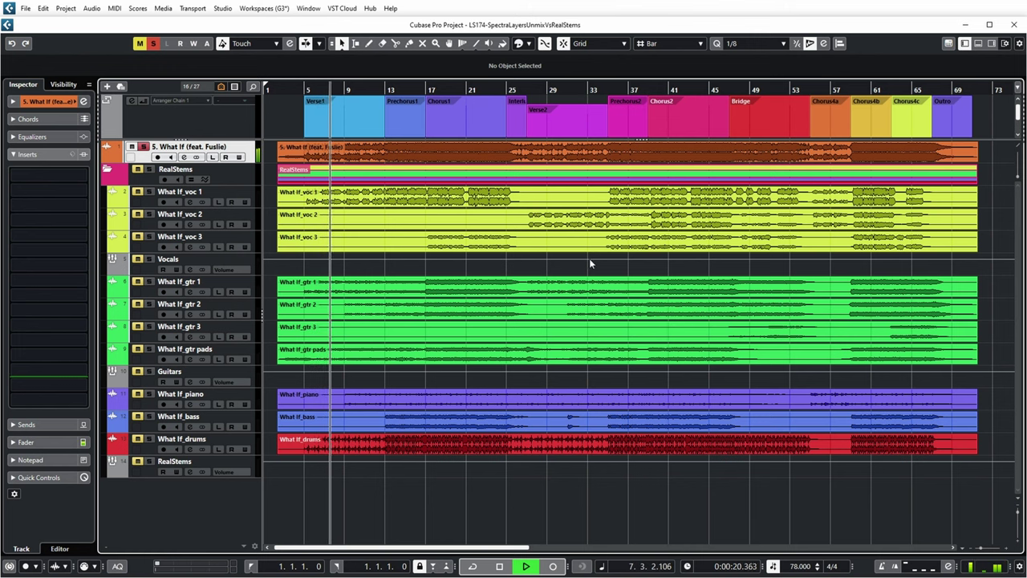
From bar 13, play the real stems with vocals and then guitars soloed.
left_click(385, 88)
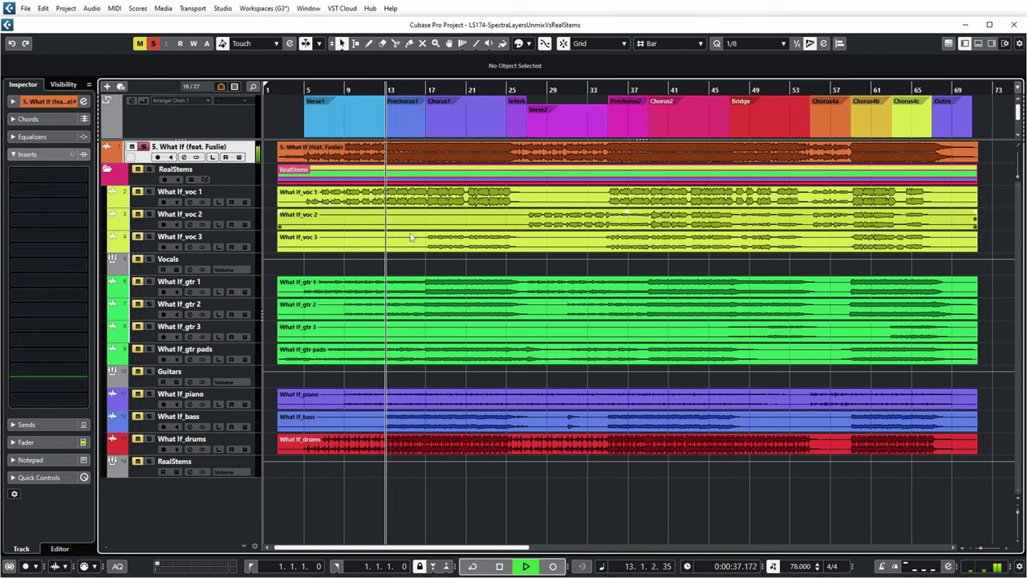
left_click(528, 303)
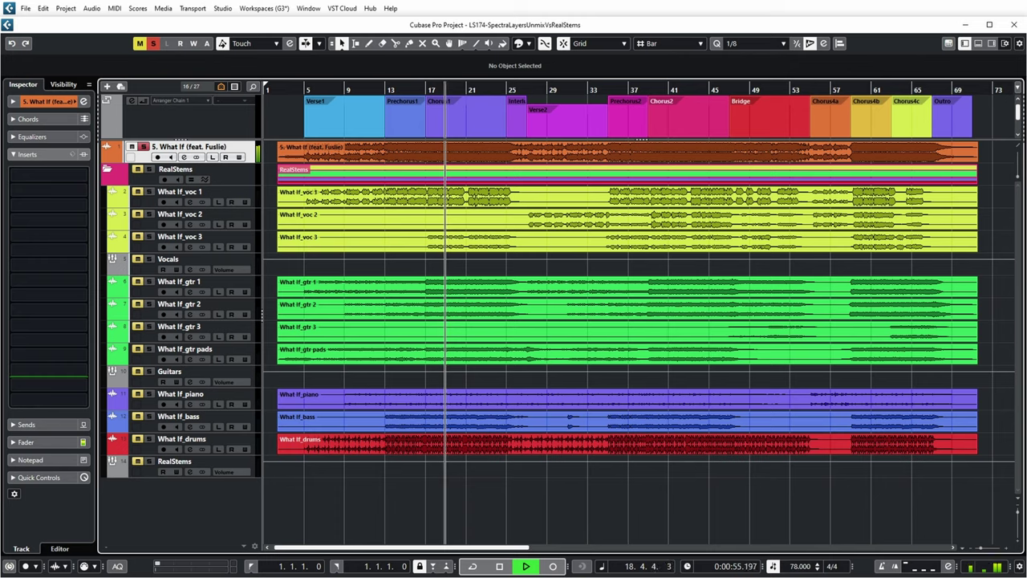
key("space")
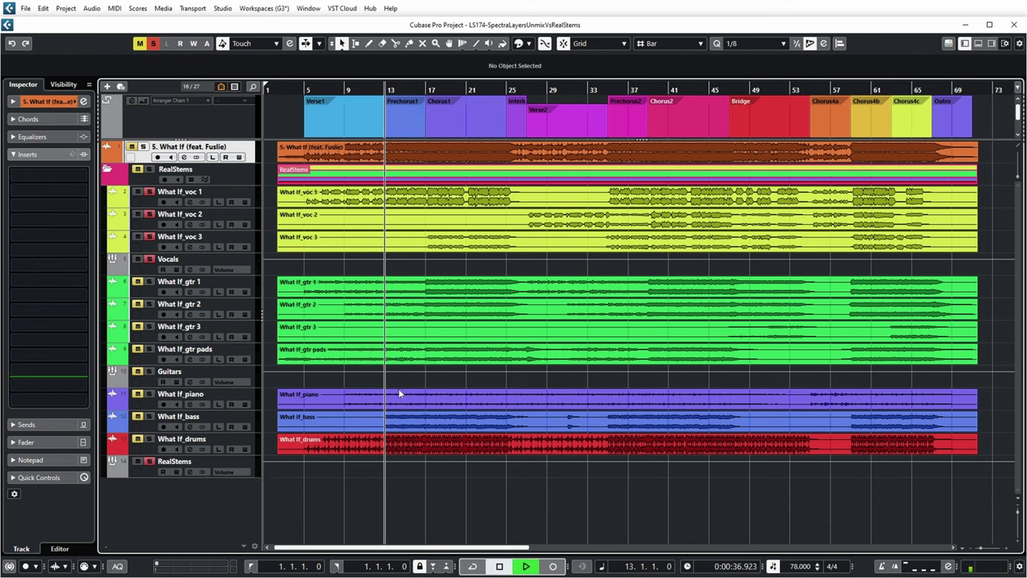
key("space")
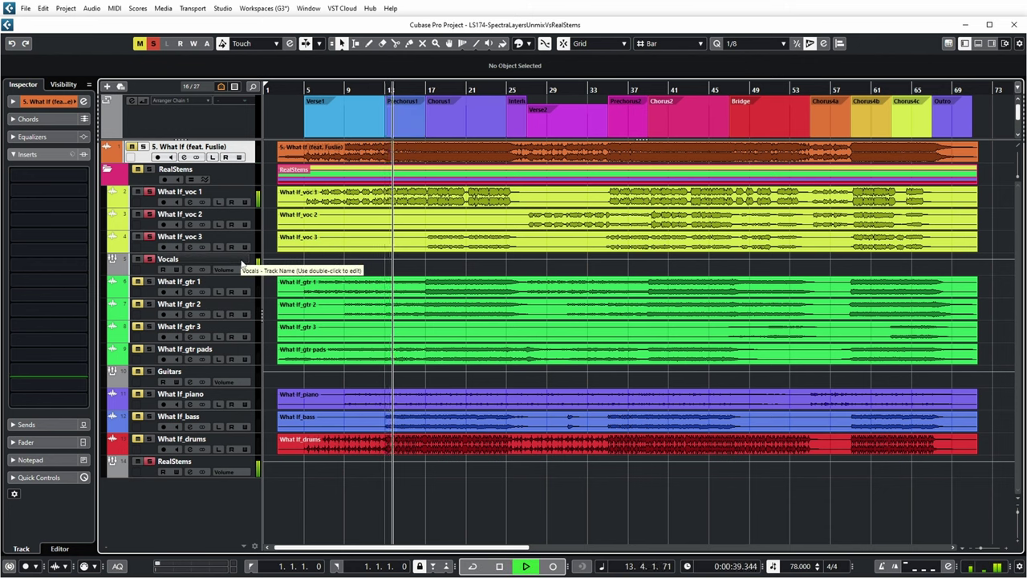
left_click(149, 370, "ctrl")
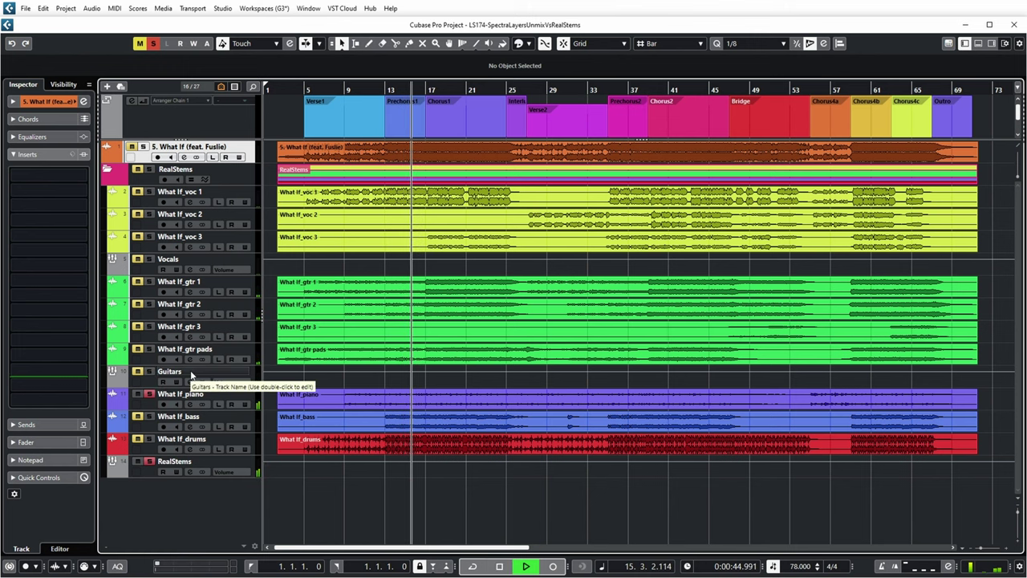
key("space")
Solo the bass and then the drums track, playing each alone.
left_click(150, 418, "ctrl")
key("space")
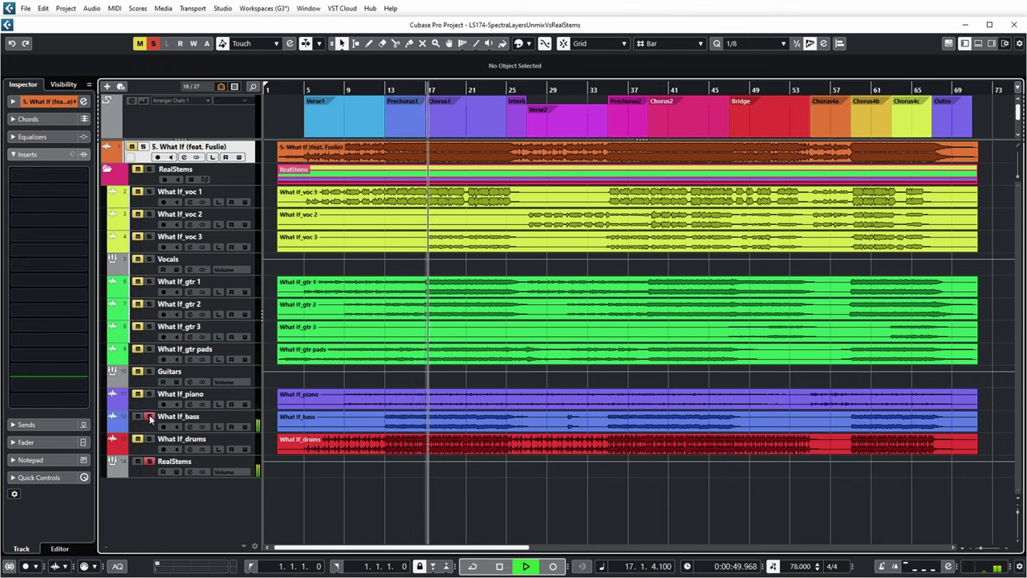
key("space")
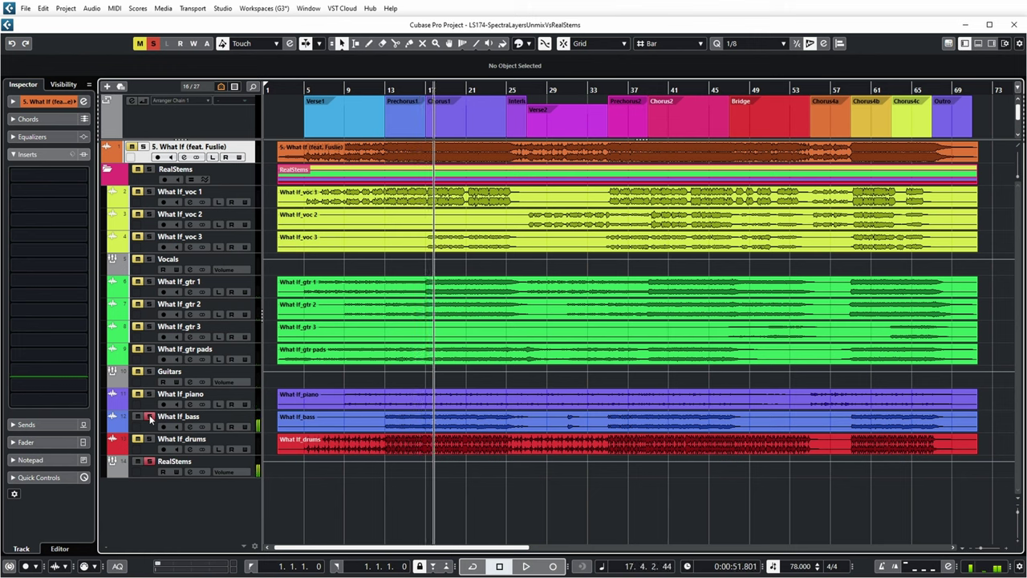
left_click(149, 438)
key("space")
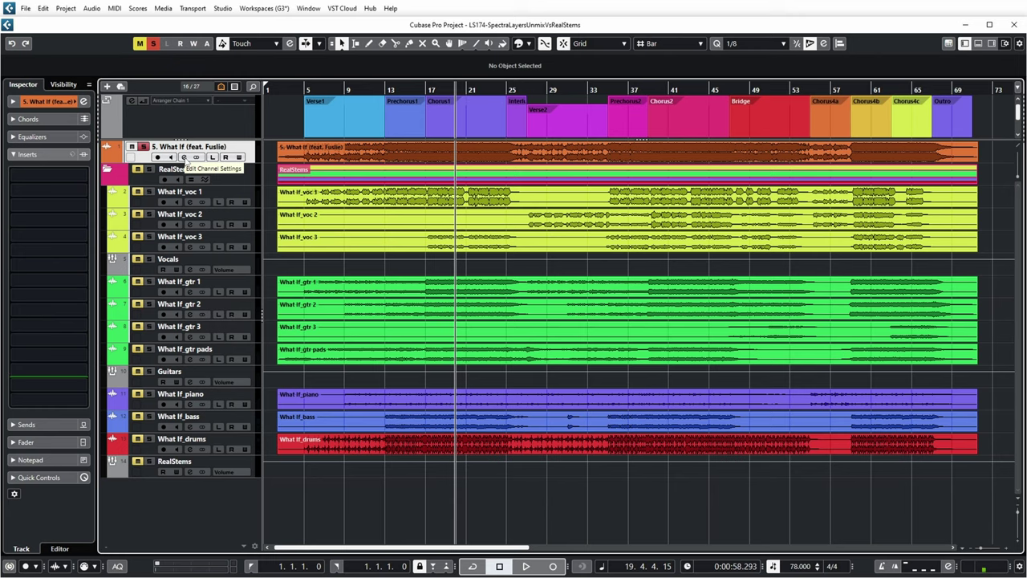
Invert the original mix track's phase by 180° in its channel settings.
left_click(184, 157)
left_click(428, 369)
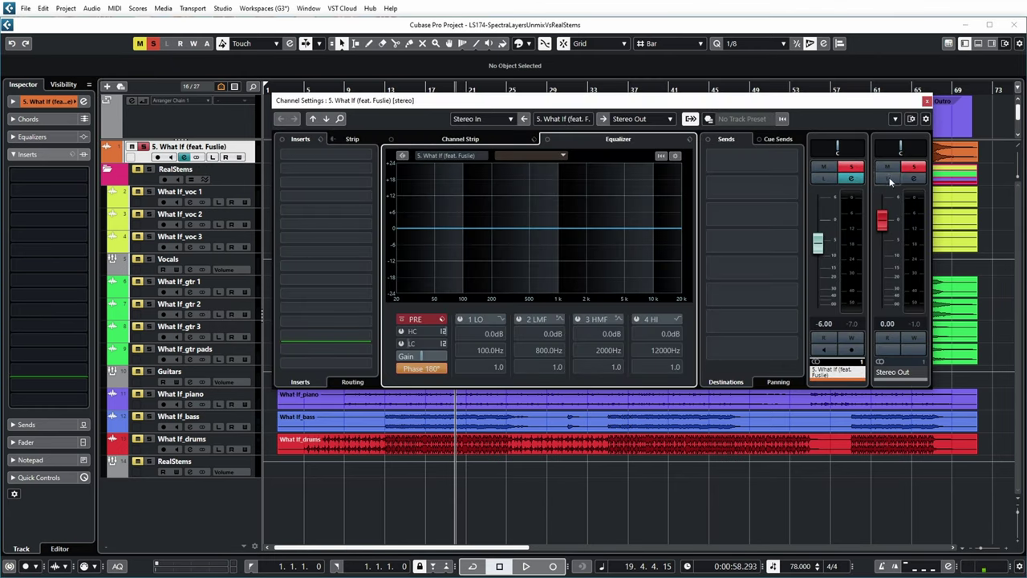
key("Escape")
Solo RealStems and play from bar 17 to hear the null test.
left_click(150, 461)
left_click(425, 91)
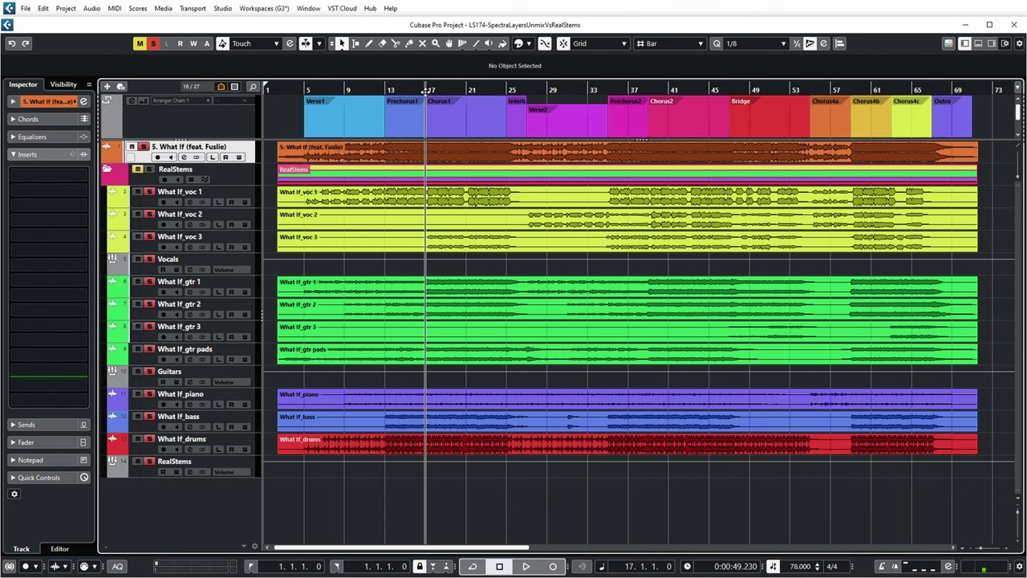
key("space")
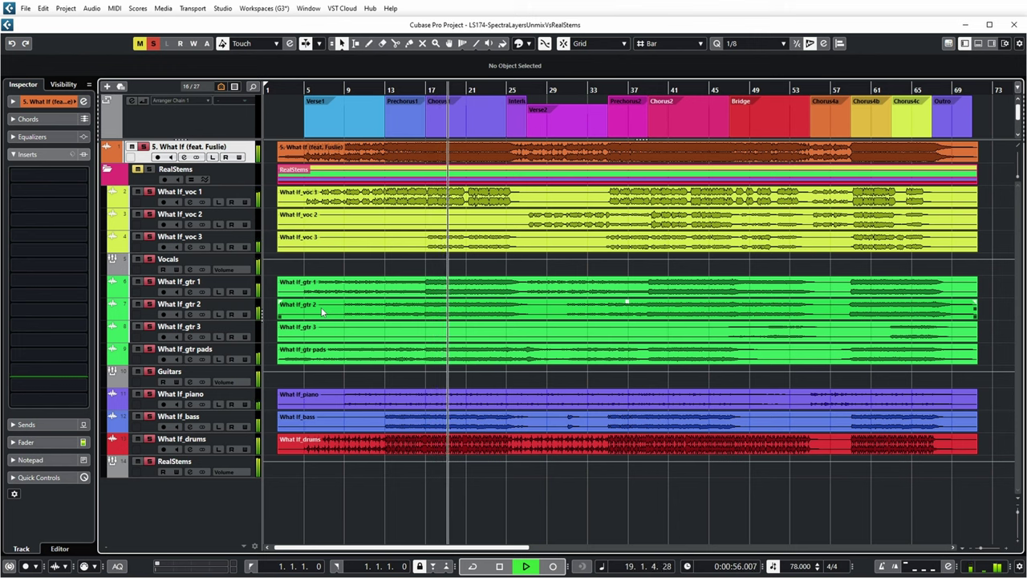
key("space")
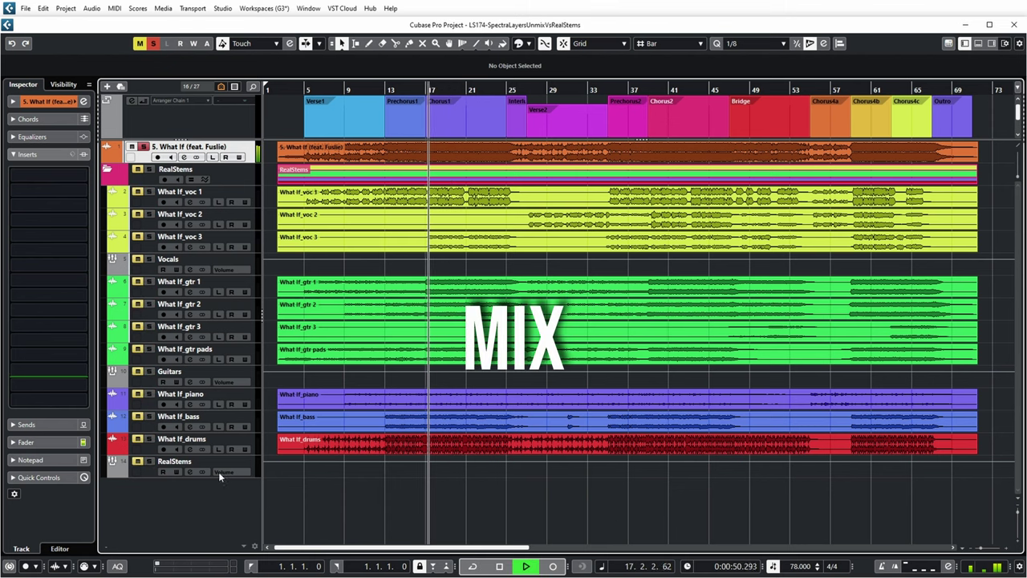
A/B the RealStems group against the original mix by toggling their solos.
left_click(152, 464)
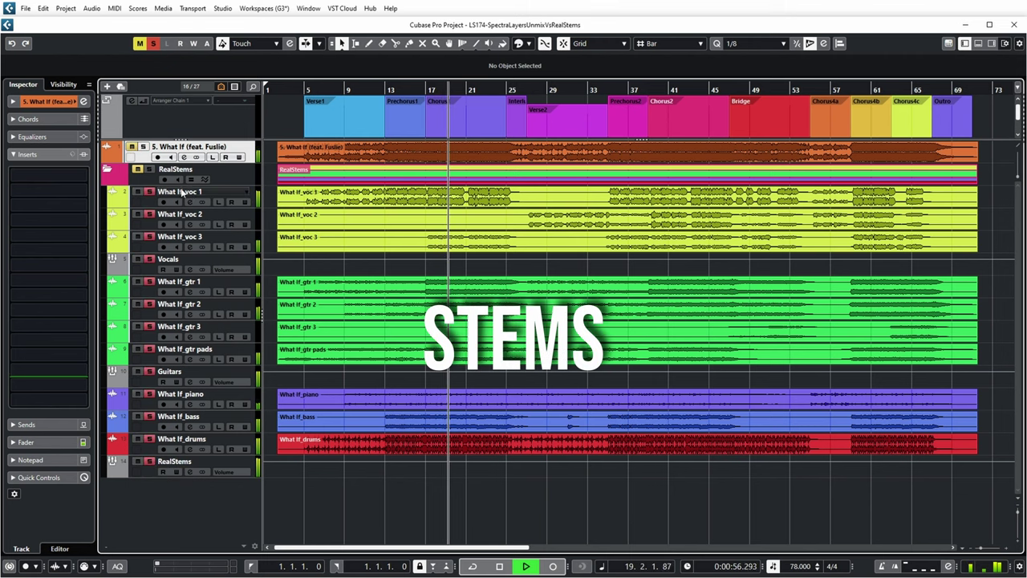
left_click(142, 147)
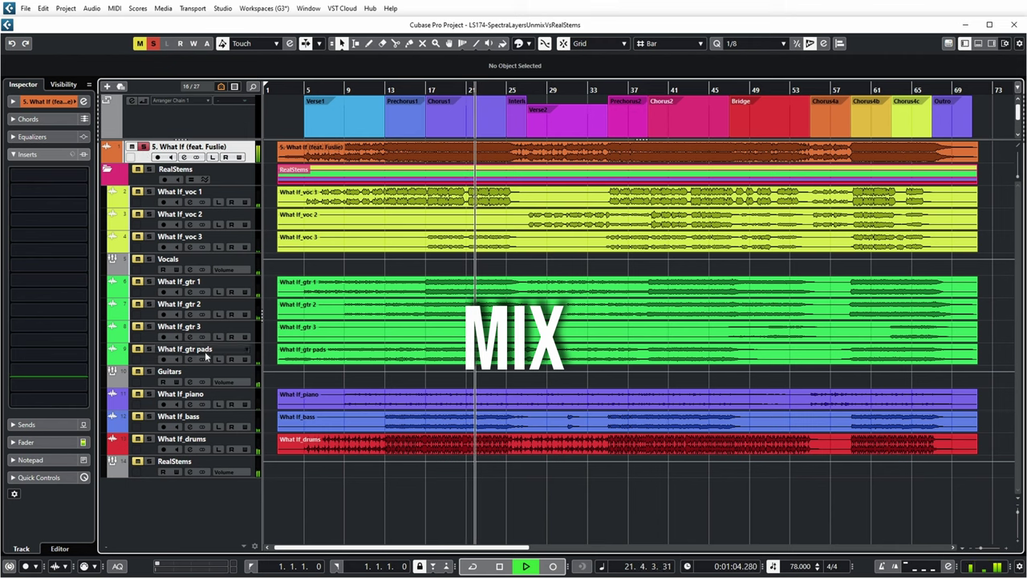
left_click(152, 463)
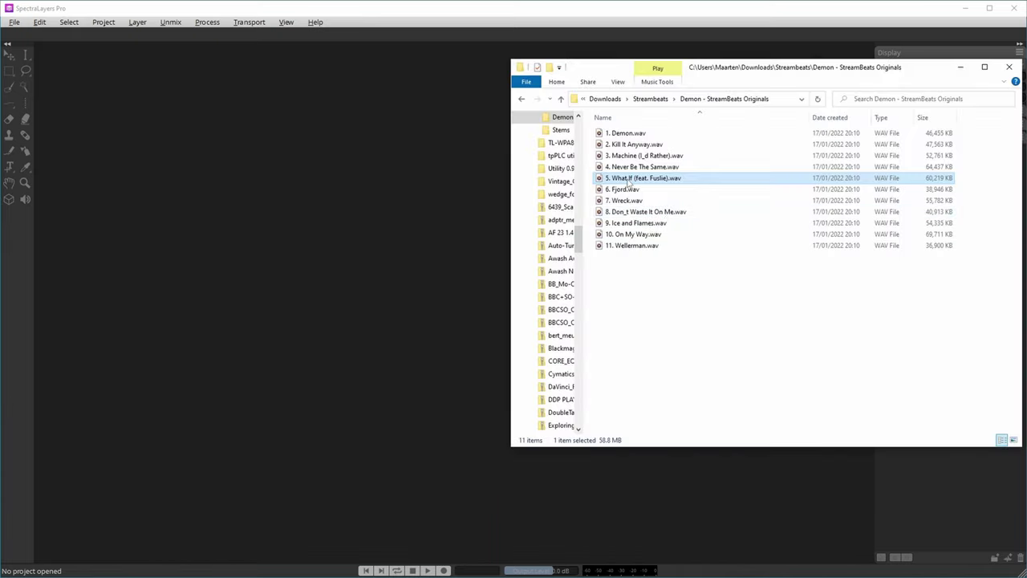
Load What If (feat. Fuslie) and run Unmix Song at Best quality with all stems.
left_click_drag(630, 182, 319, 243)
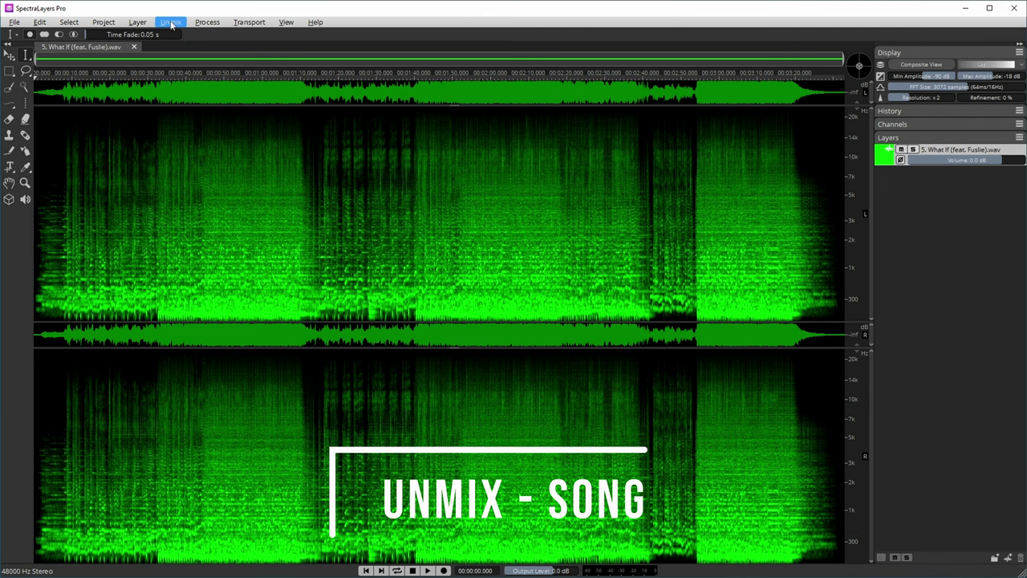
left_click(171, 22)
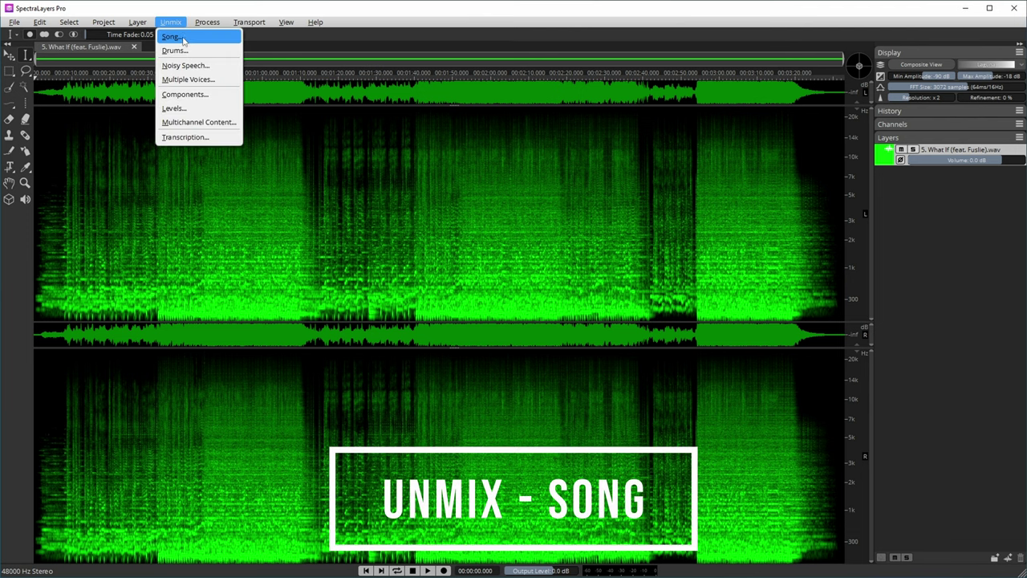
left_click(183, 39)
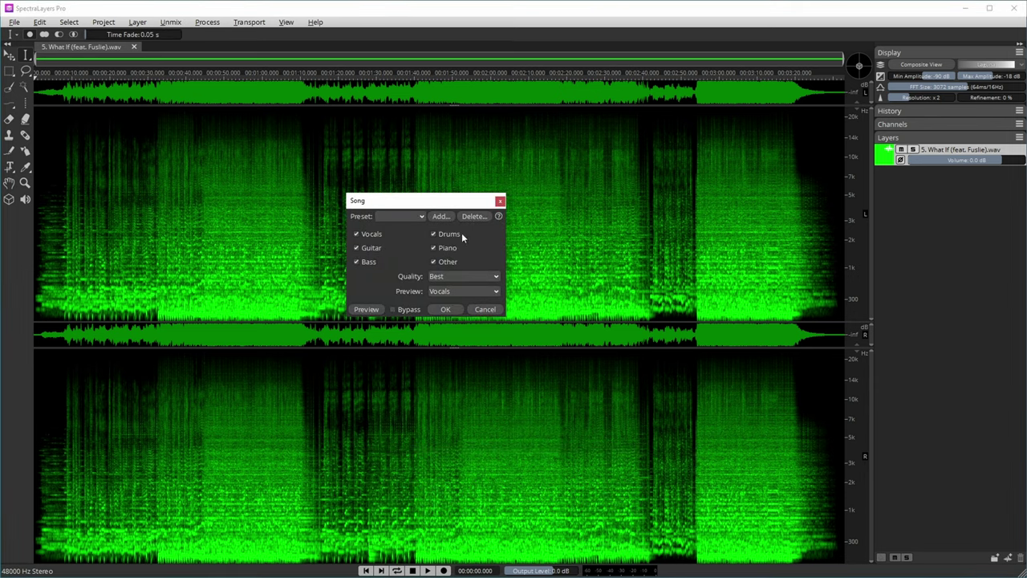
left_click(496, 276)
left_click(497, 276)
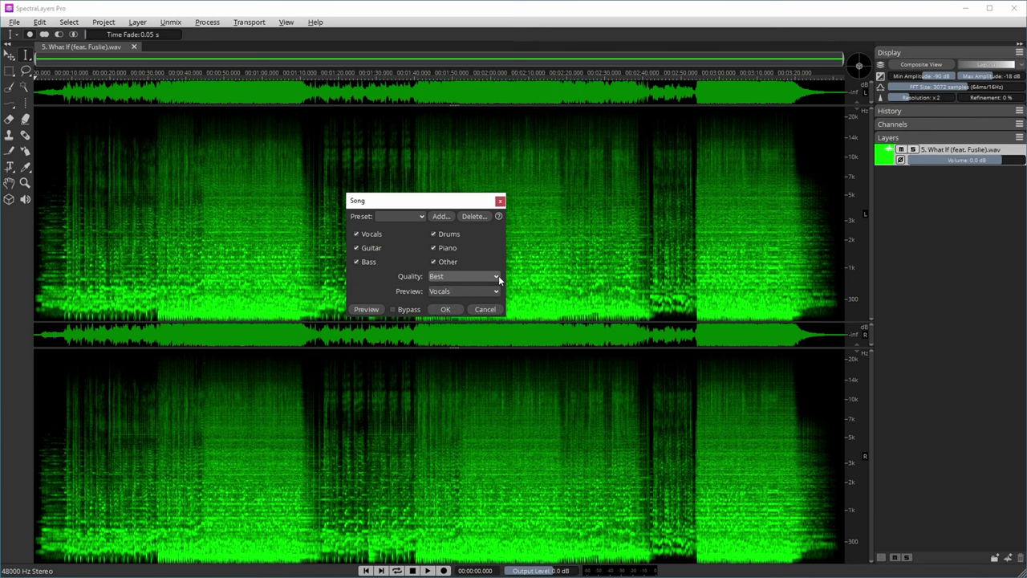
left_click(444, 310)
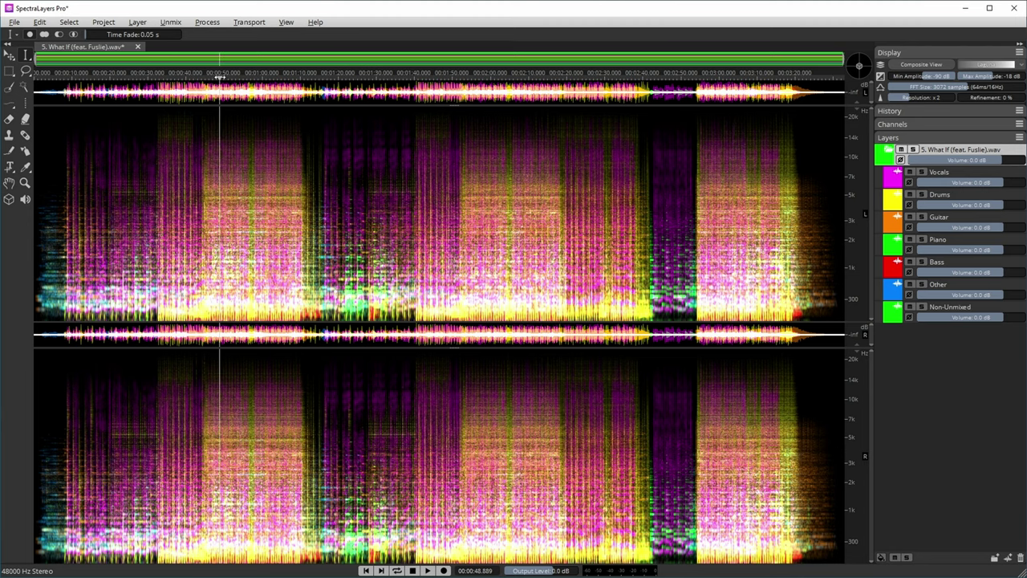
Solo the Vocals, Drums and Guitar layers in turn during playback.
left_click(922, 172)
key("space")
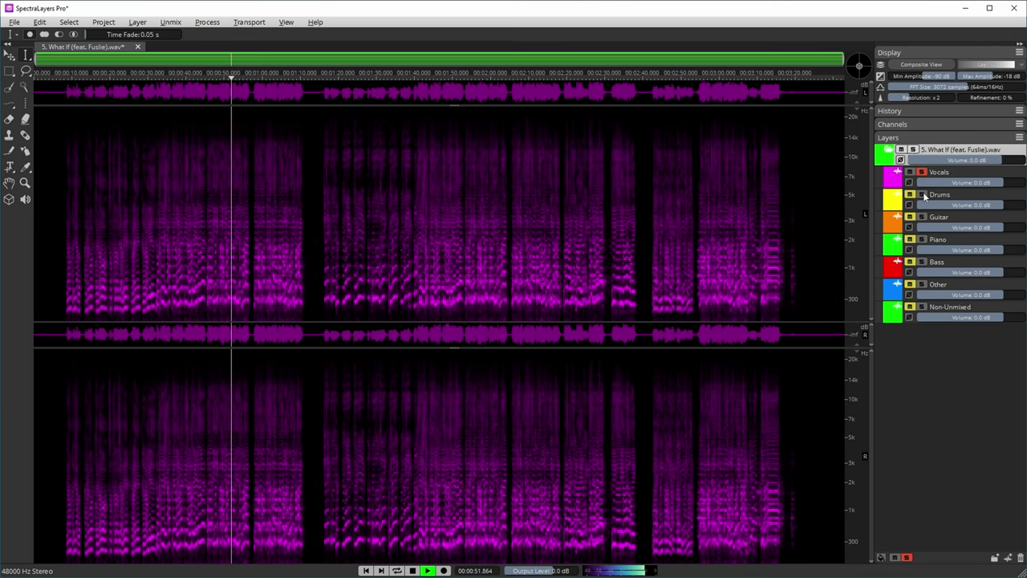
left_click(923, 193)
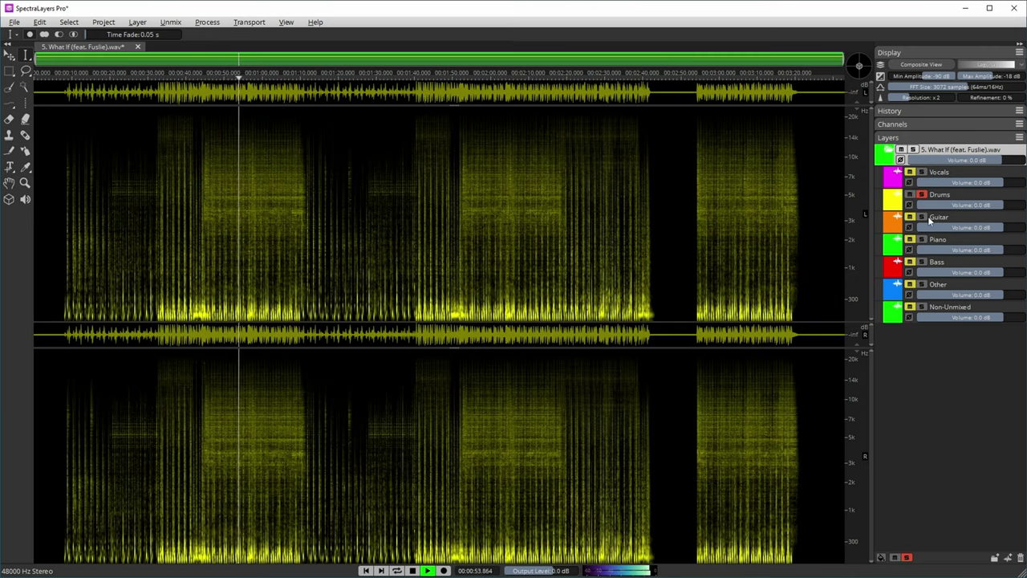
left_click(923, 217)
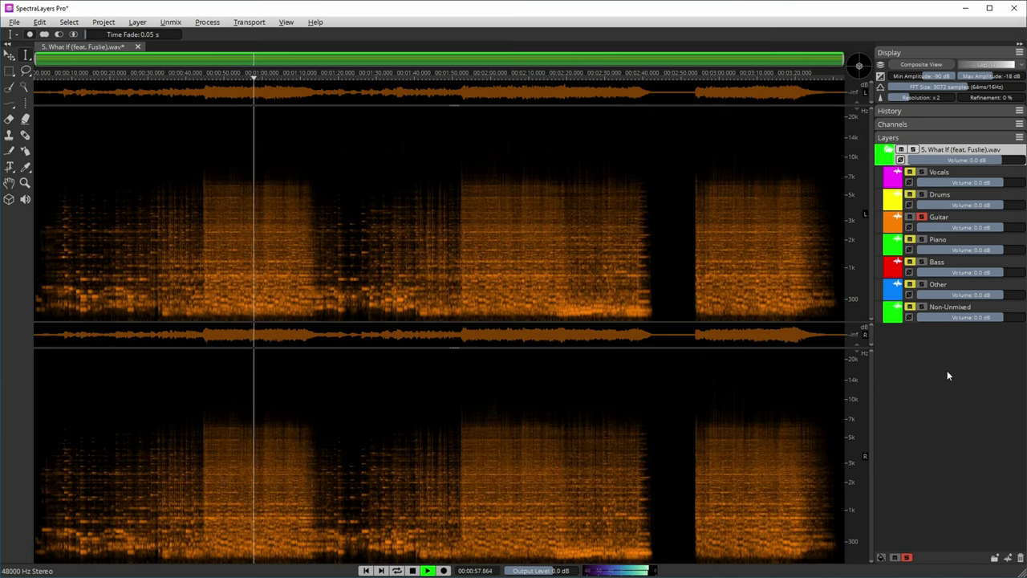
Stop playback and drag the Vocals layer into the Cubase project.
key("space")
left_click_drag(1026, 577, 644, 419)
left_click_drag(634, 171, 269, 497)
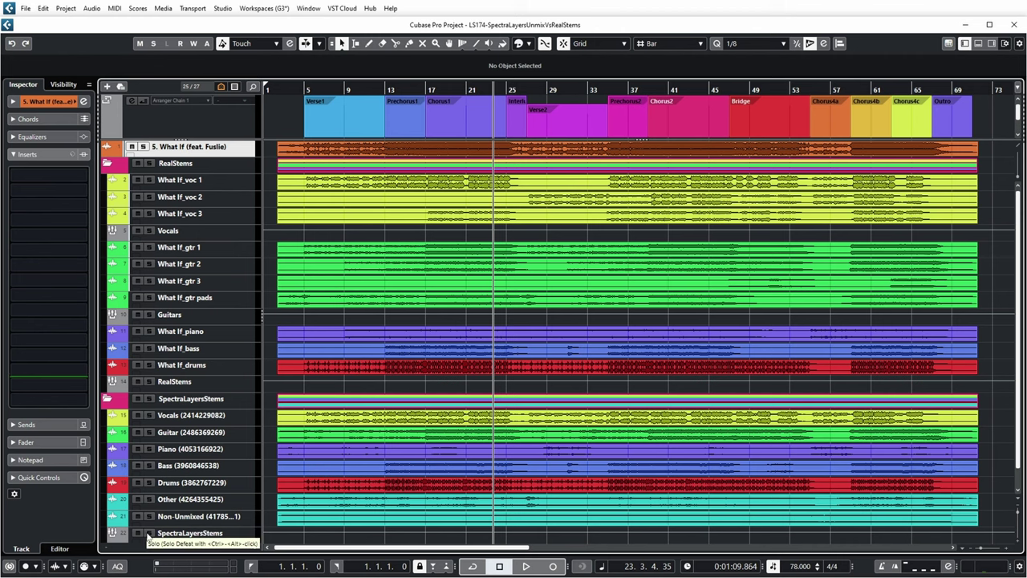
Solo the SpectraLayersStems folder of seven unmixed stem tracks.
left_click(149, 533)
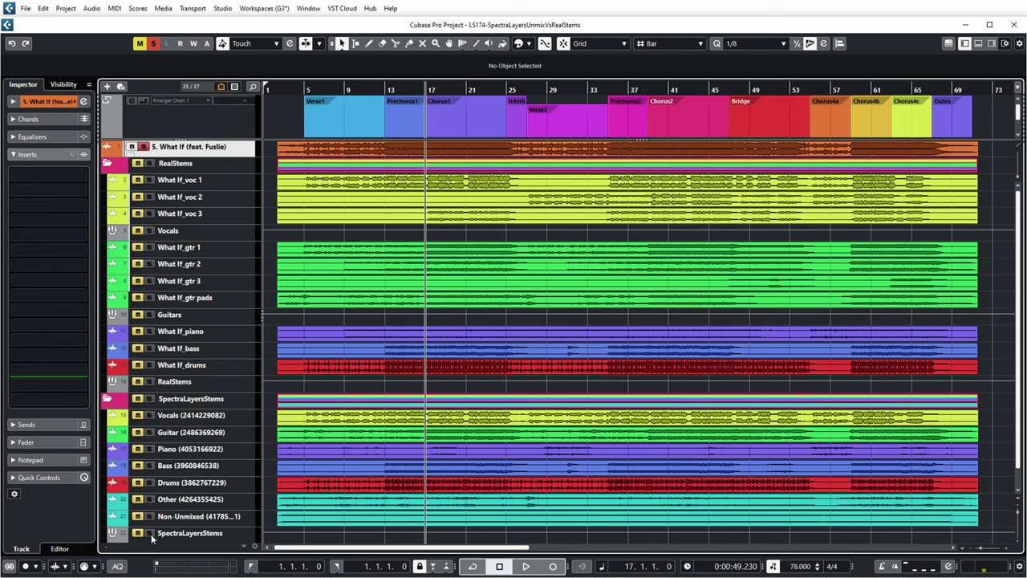
During playback, alternate solos between the original mix and the SpectraLayersStems folder.
left_click(143, 146)
key("space")
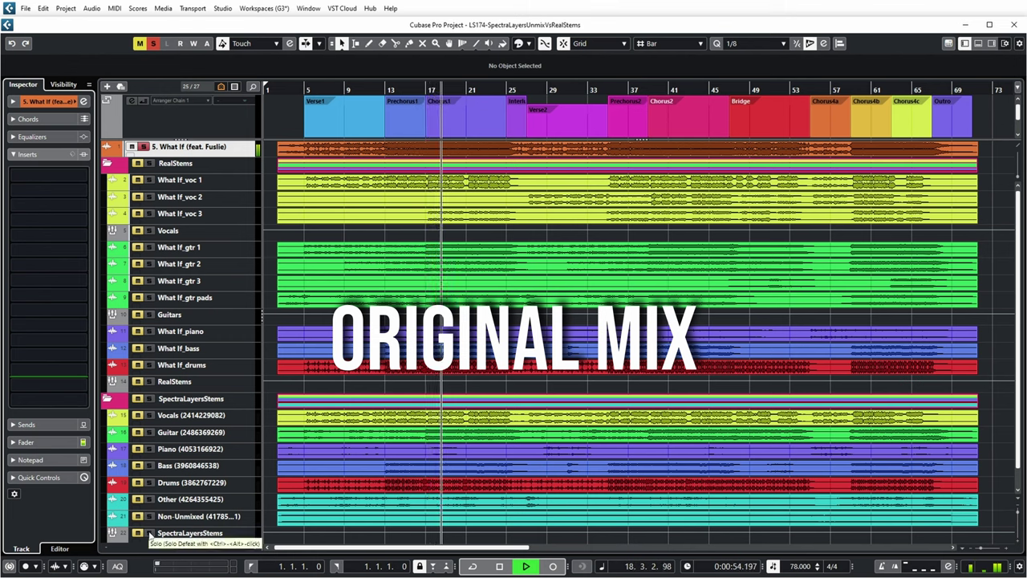
left_click(149, 533)
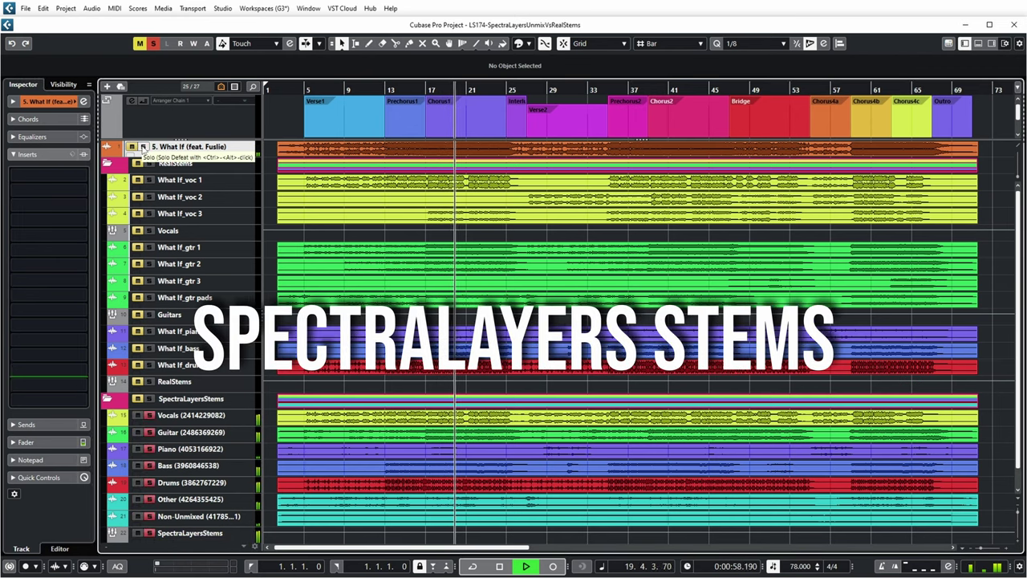
left_click(143, 147)
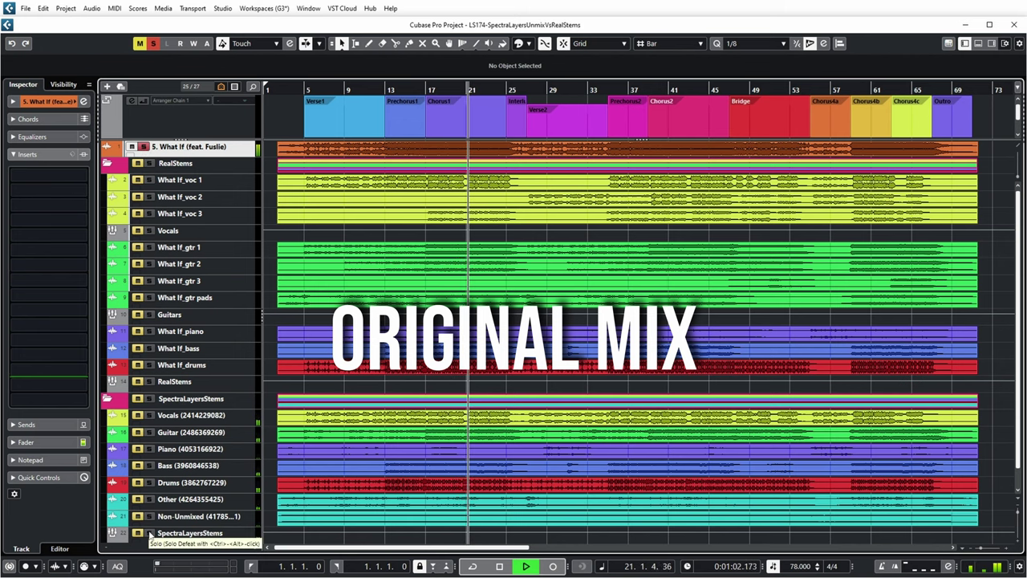
left_click(149, 533)
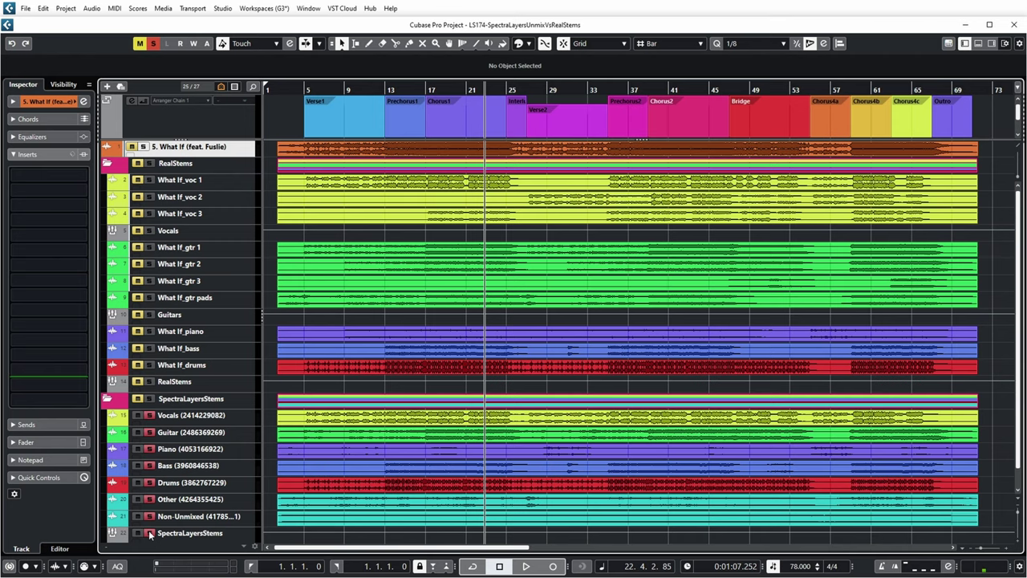
Close the mix's channel settings and play the SpectraLayers stems from Chorus1.
key("e")
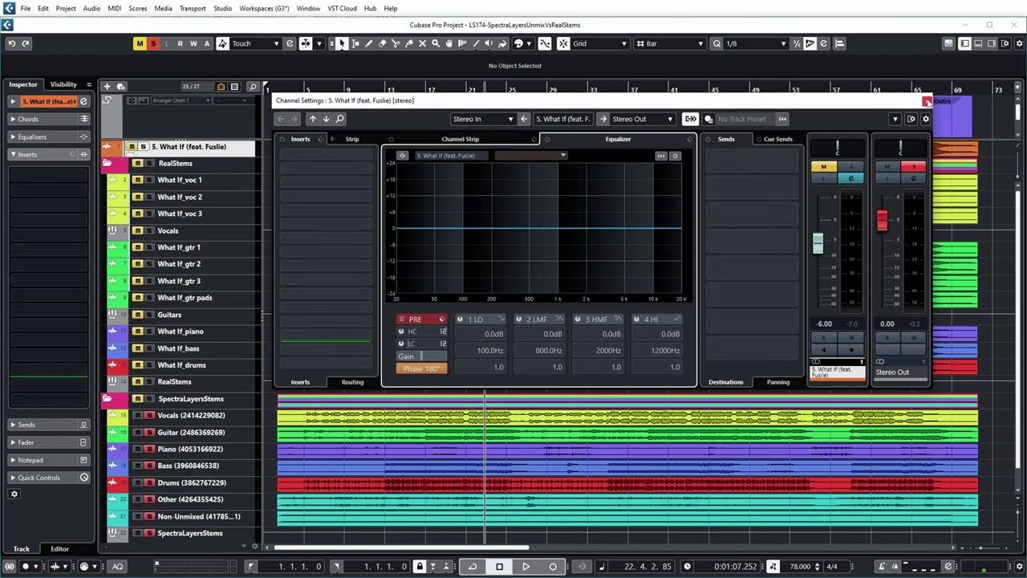
left_click(927, 101)
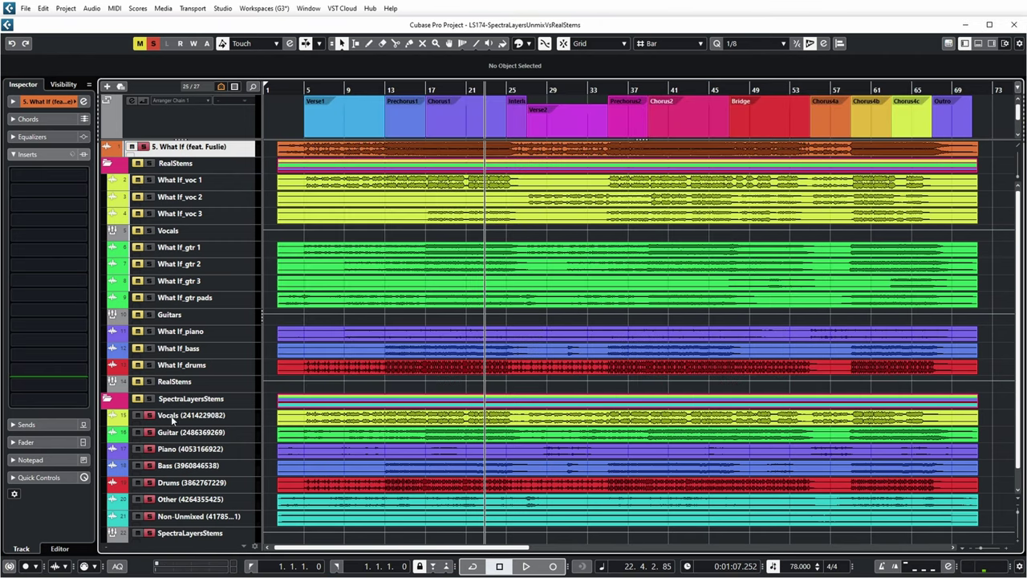
left_click(448, 120)
key("space")
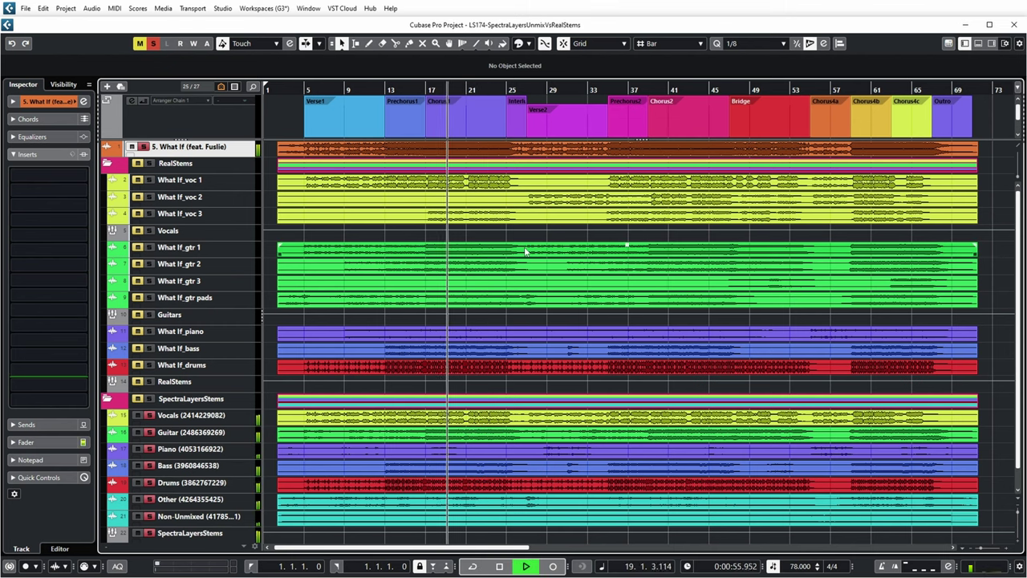